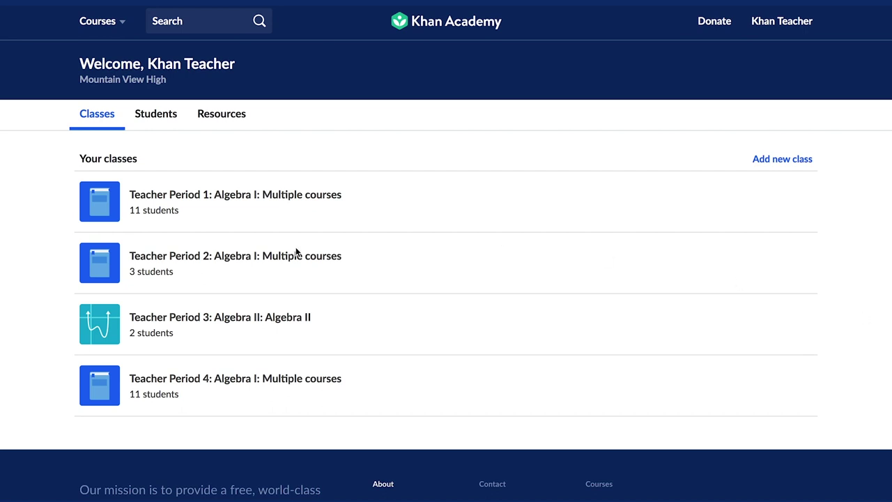
# Open the 'Teacher Period 1: Algebra I: Multiple courses' class from the teacher home Classes tab.
pyautogui.click(252, 202)
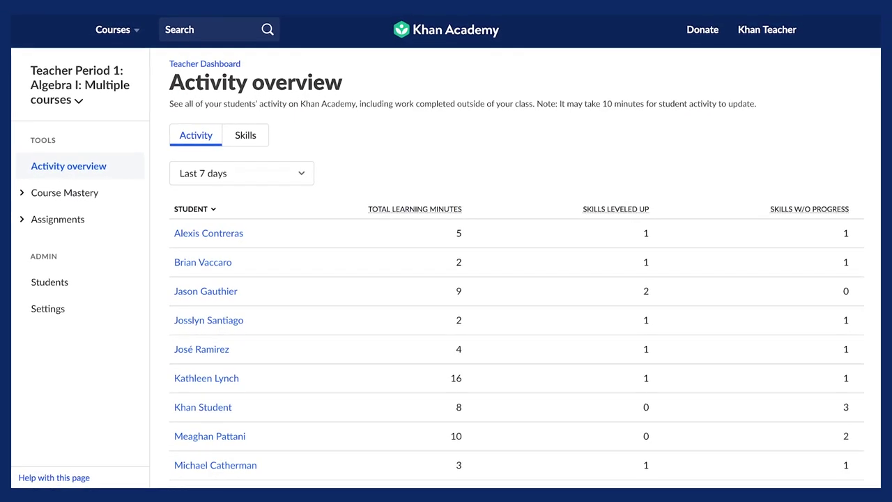
# From Course Mastery Placement, create a new goal with the Get ready for Algebra I course.
pyautogui.click(46, 194)
pyautogui.click(52, 221)
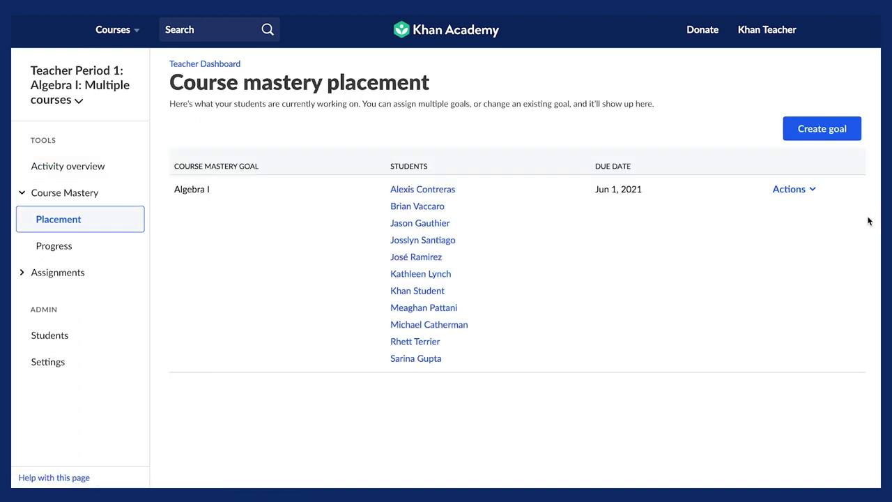
pyautogui.click(825, 132)
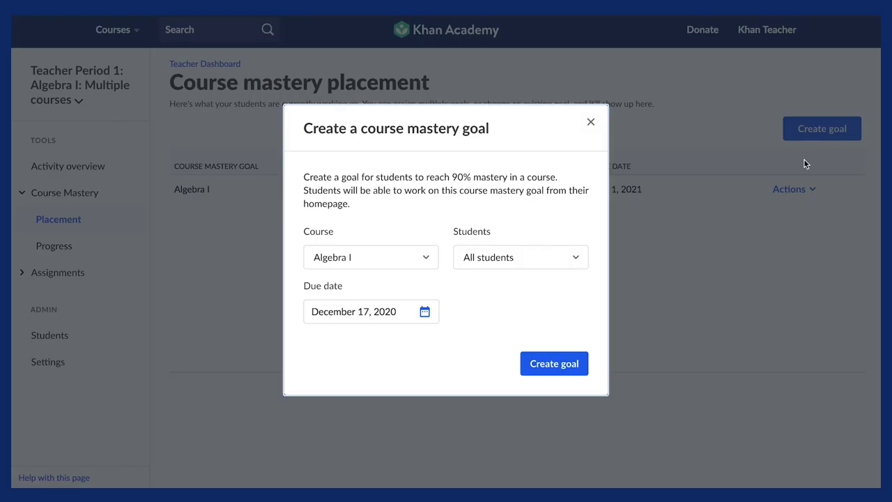
pyautogui.click(420, 259)
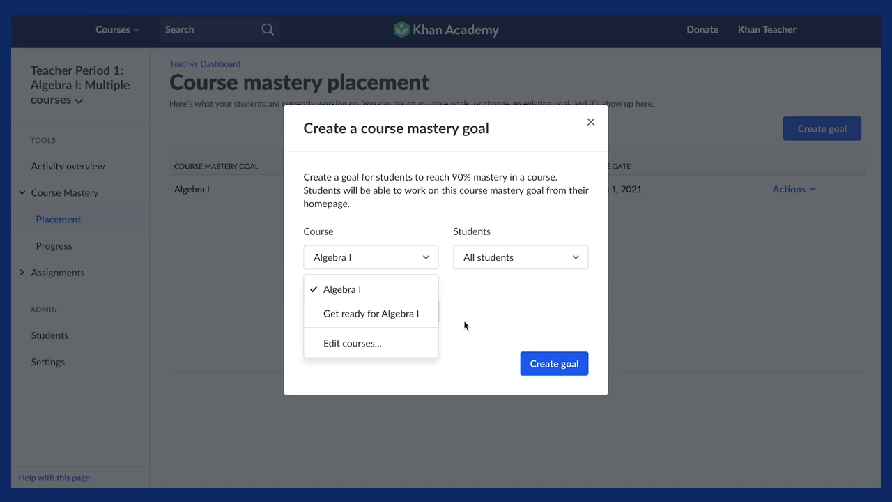
pyautogui.click(424, 313)
pyautogui.click(572, 365)
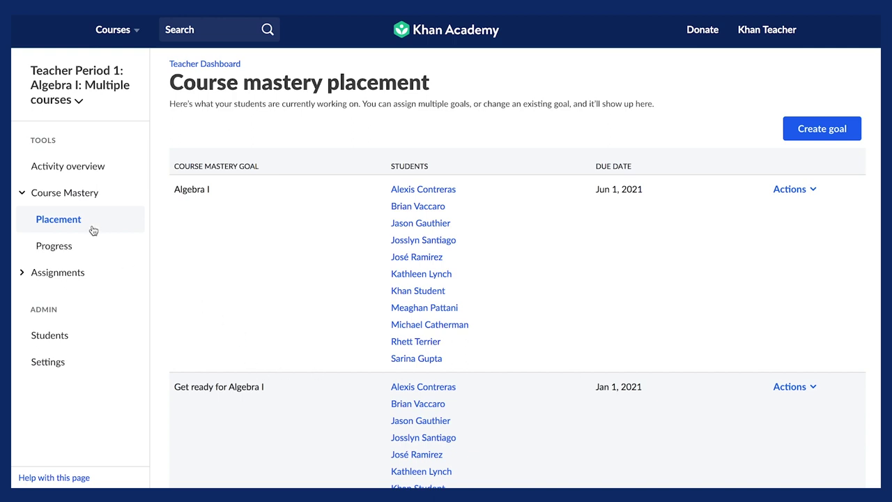
# Start another goal and add Algebra II to the class courses via Edit courses.
pyautogui.click(818, 134)
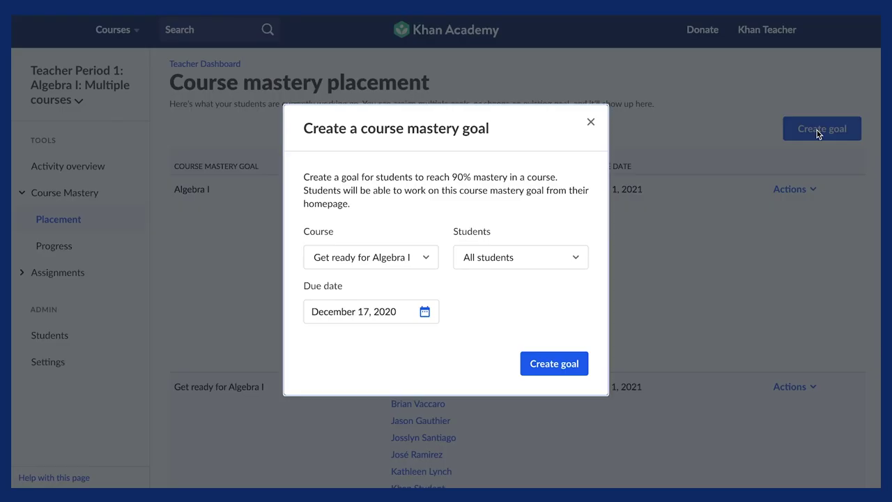
pyautogui.click(429, 258)
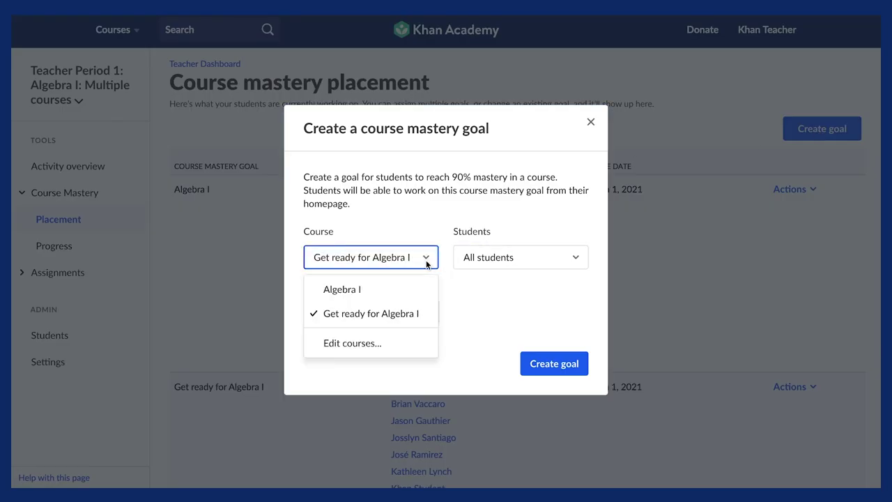
pyautogui.click(399, 343)
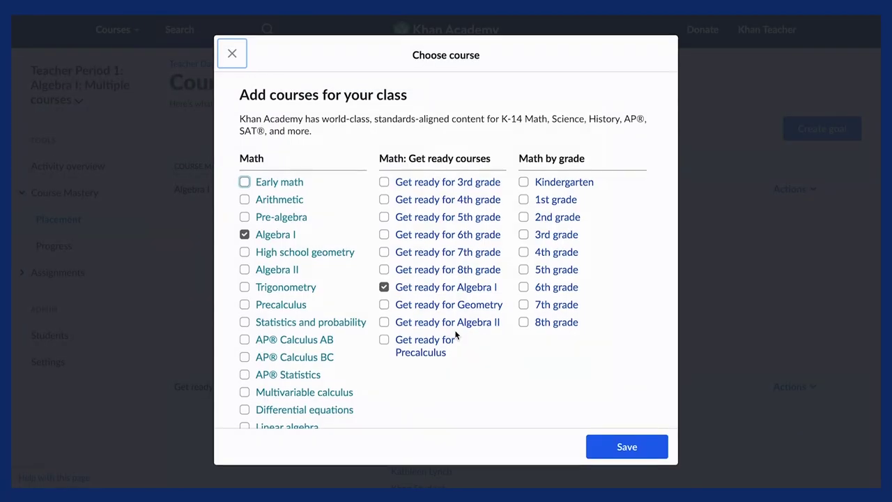
pyautogui.click(244, 269)
pyautogui.click(626, 447)
# Untick several students so the goal no longer targets the whole class.
pyautogui.click(570, 256)
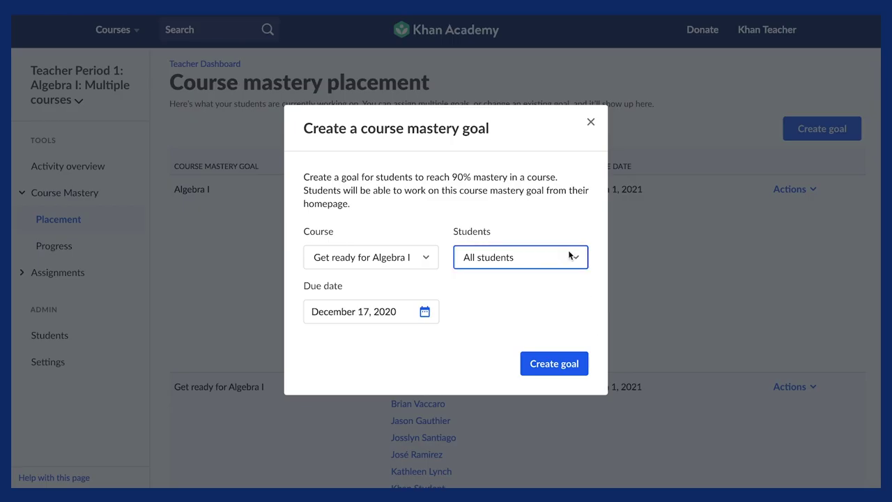
pyautogui.scroll(-1, 524, 184)
pyautogui.scroll(1, 519, 177)
pyautogui.click(471, 32)
pyautogui.click(470, 32)
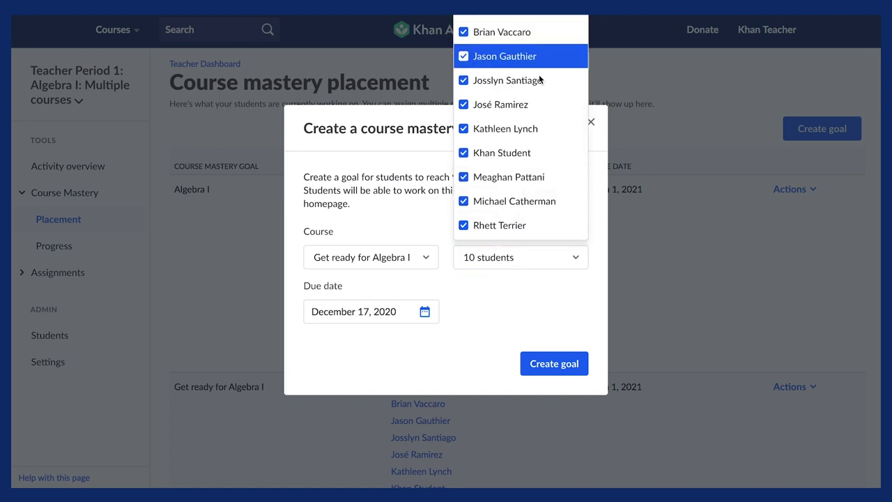
pyautogui.click(524, 159)
pyautogui.click(521, 177)
pyautogui.click(520, 225)
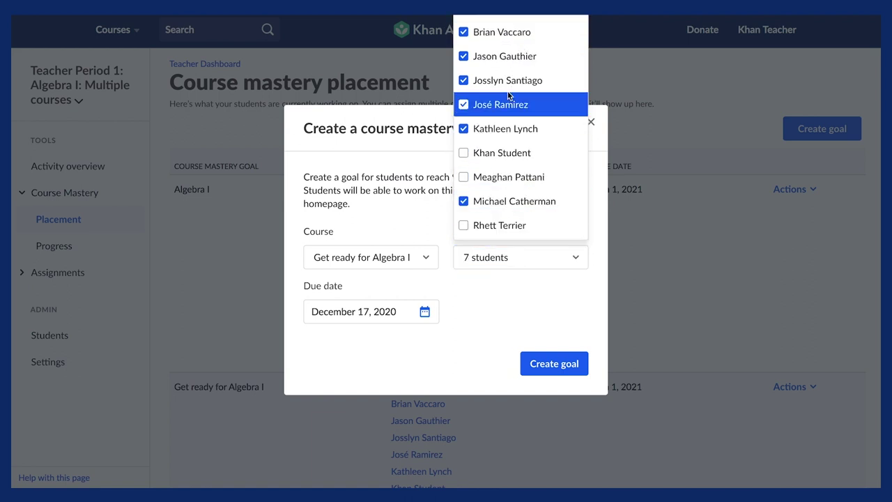
pyautogui.click(514, 80)
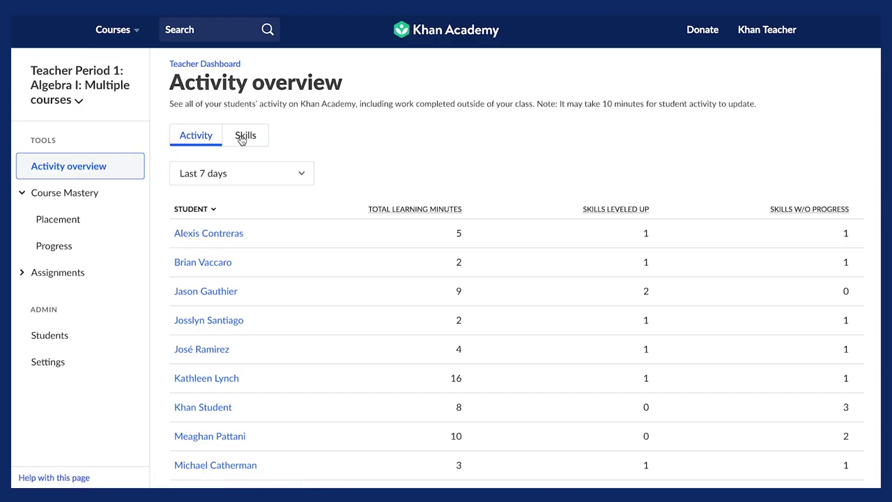
# Show the Skills view and expand Algebra foundations to see its skills' mastery bars.
pyautogui.click(242, 138)
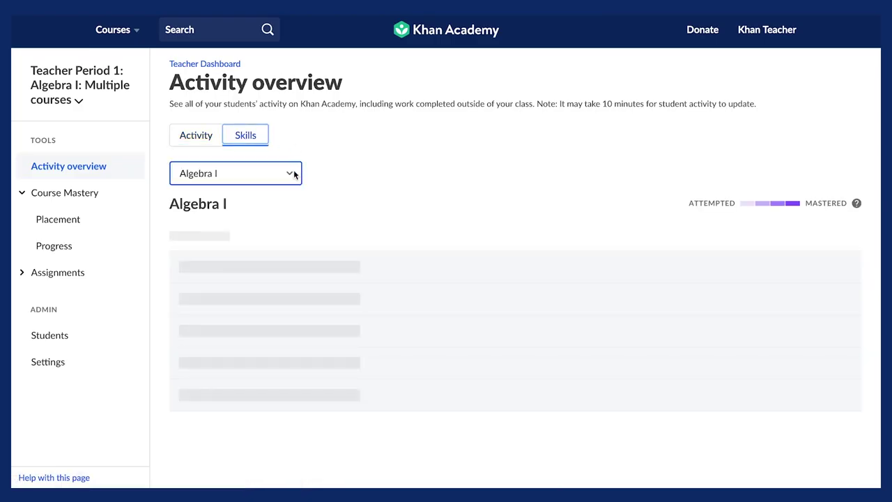
pyautogui.click(233, 260)
pyautogui.scroll(-1, 475, 179)
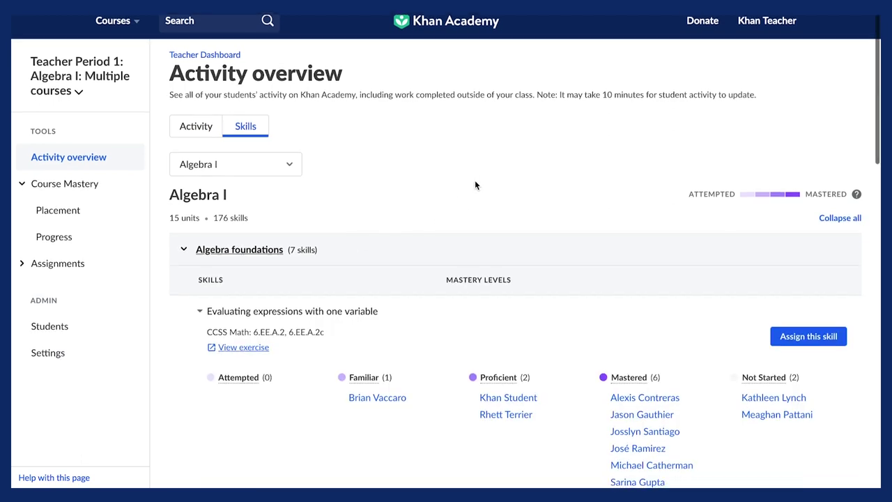
pyautogui.click(197, 251)
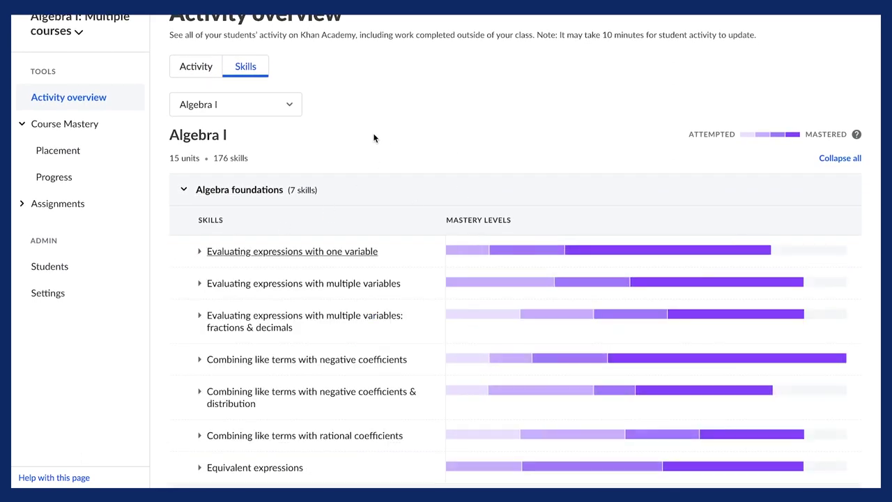
pyautogui.scroll(1, 373, 137)
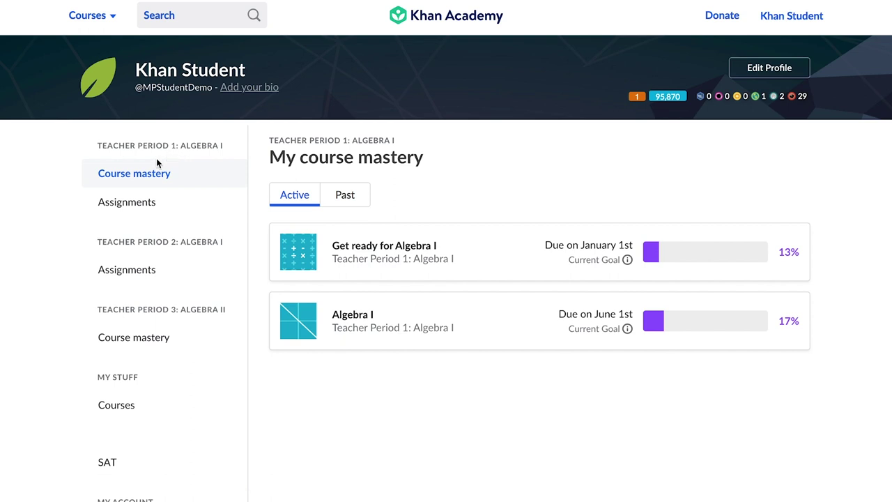
# Start the Identify equations, expressions, and inequalities practice in Get ready for equations & inequalities.
pyautogui.click(145, 181)
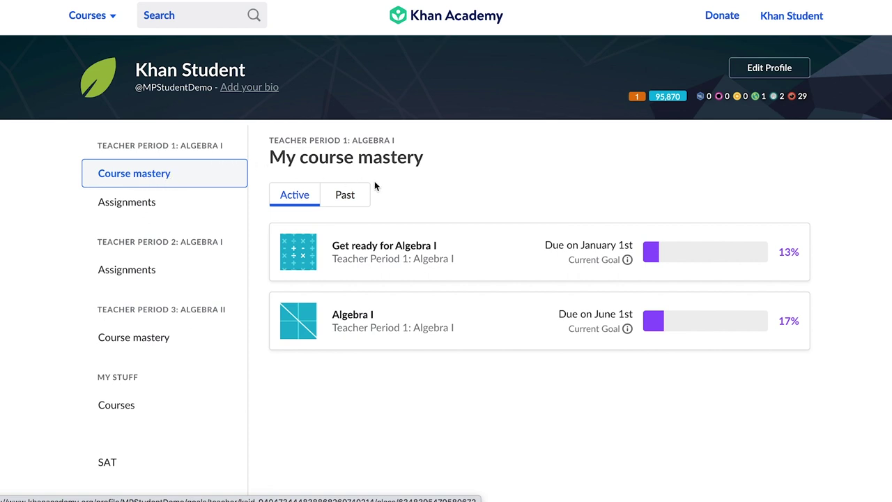
pyautogui.click(490, 272)
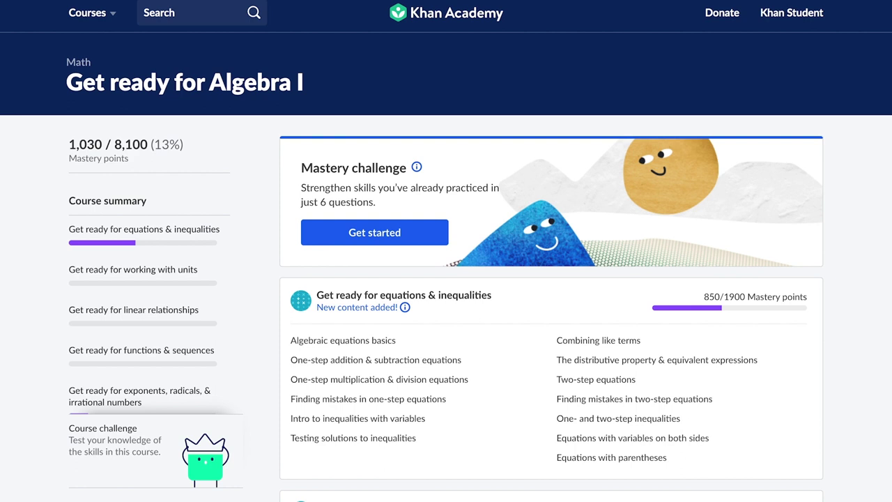
pyautogui.click(421, 300)
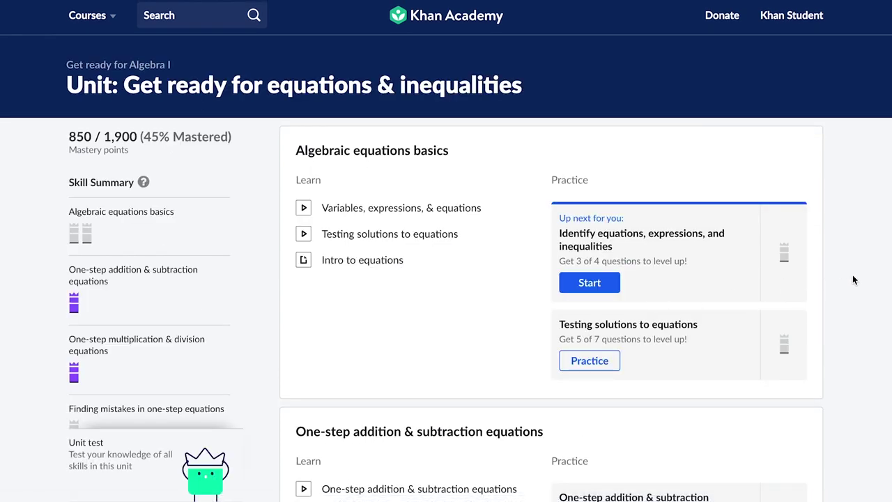
pyautogui.scroll(-8, 217, 312)
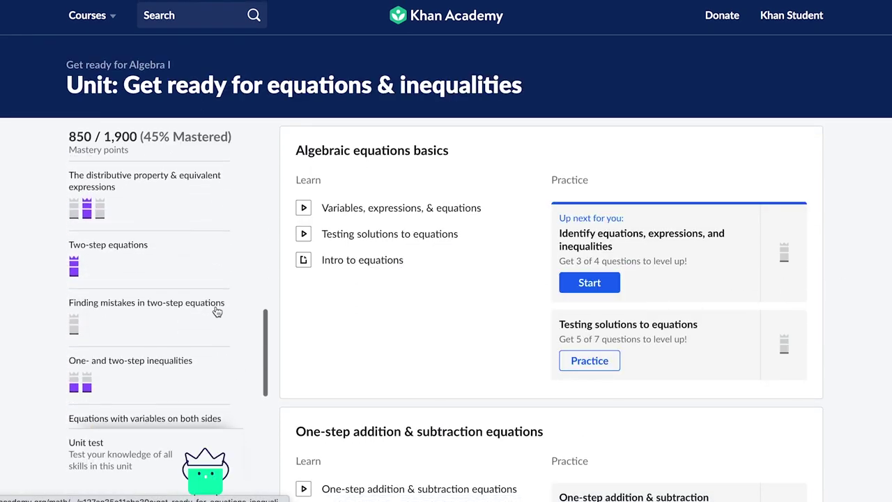
pyautogui.scroll(10, 216, 312)
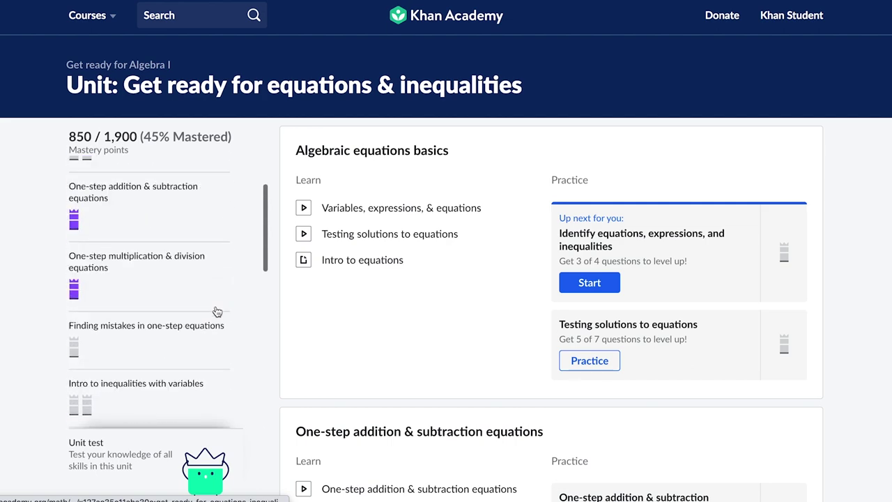
pyautogui.click(605, 286)
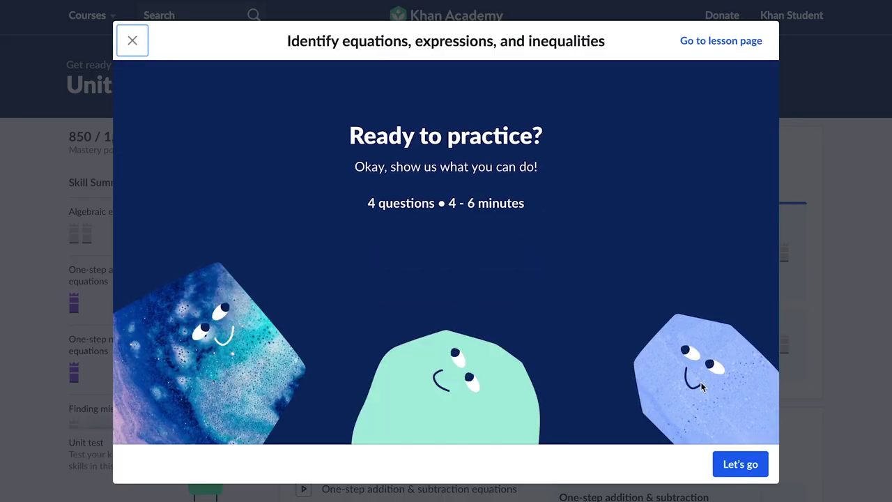
pyautogui.click(730, 466)
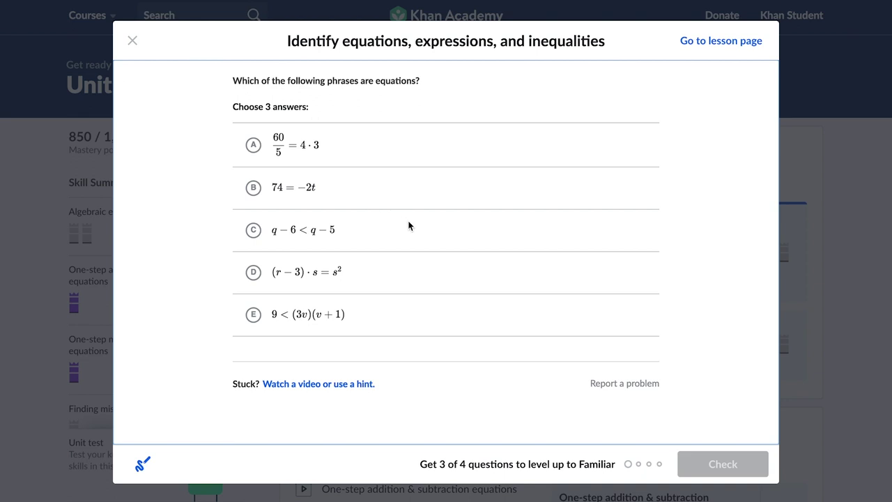
# Mark 60/5 = 4·3, 74 = −2t and (r − 3)·s = s² as equations and check.
pyautogui.click(408, 157)
pyautogui.click(410, 198)
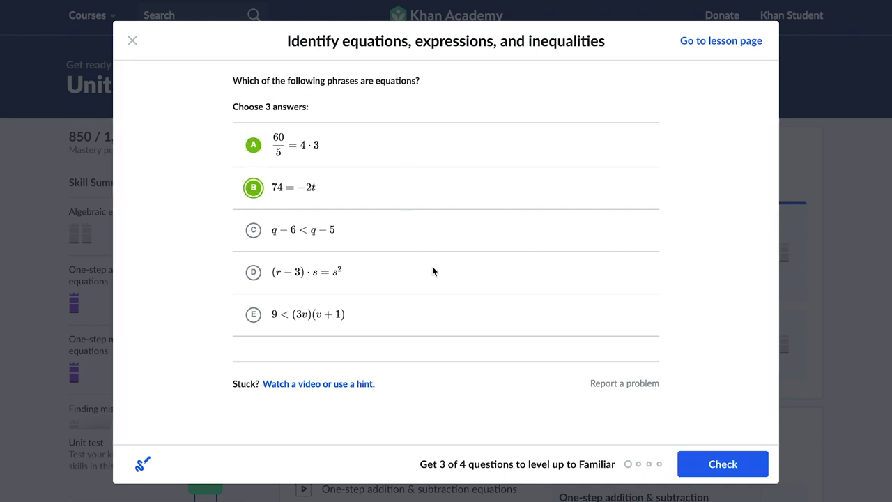
pyautogui.click(439, 275)
pyautogui.click(695, 463)
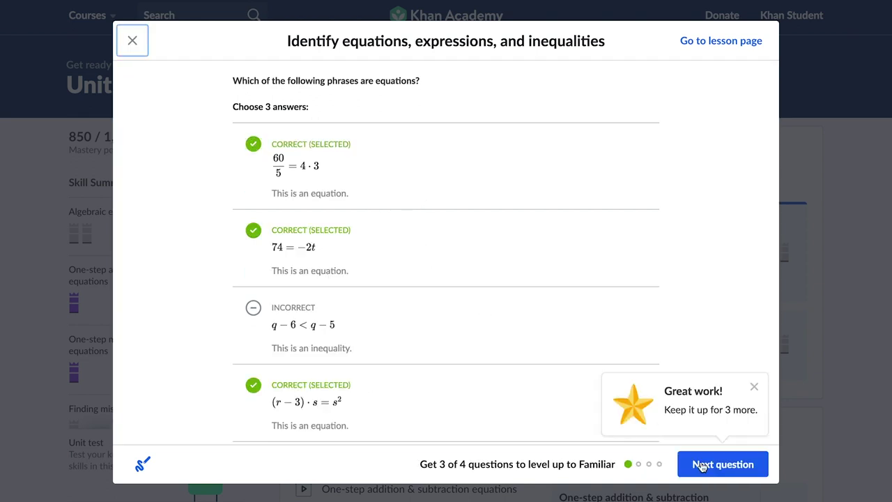
pyautogui.click(697, 464)
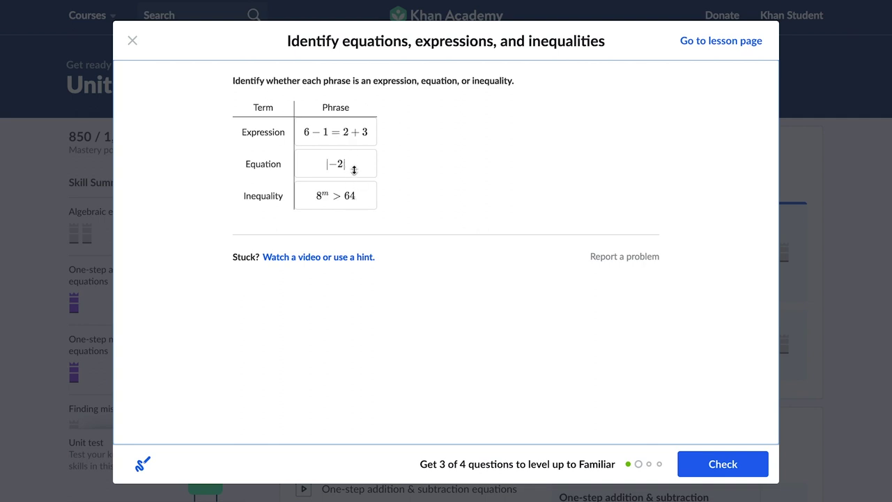
# Sort |−2| into the Expression row, submit, and continue.
pyautogui.moveTo(363, 169); pyautogui.dragTo(363, 132)
pyautogui.click(718, 464)
pyautogui.click(739, 460)
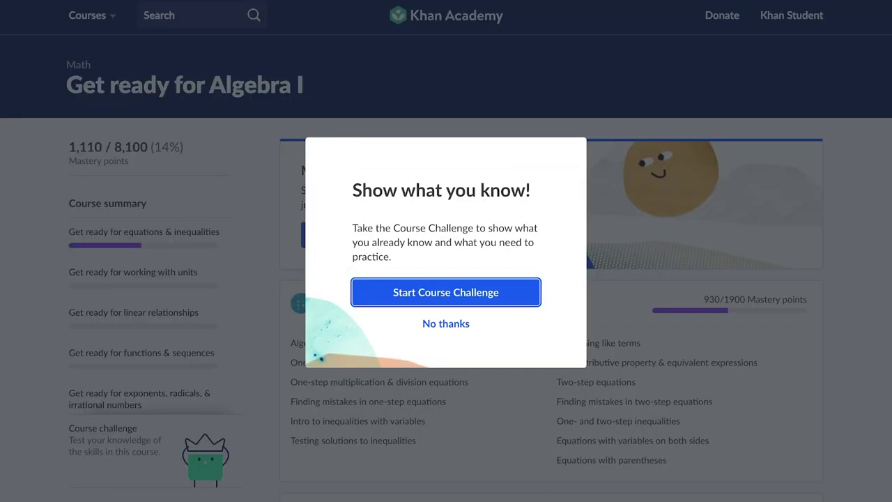
# Start the Get ready for Algebra I Course Challenge and load its first problem.
pyautogui.click(411, 298)
pyautogui.click(732, 464)
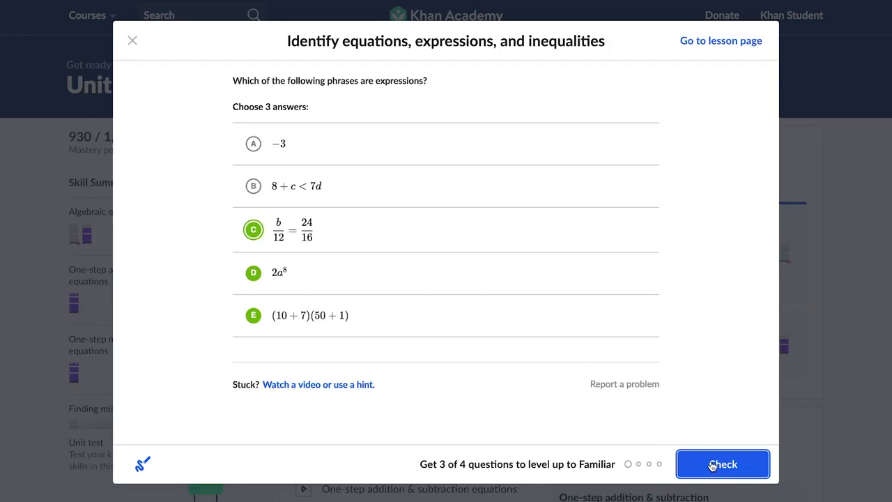
# Check the three chosen expressions, read the hints, and close the exercise to the unit page.
pyautogui.click(711, 464)
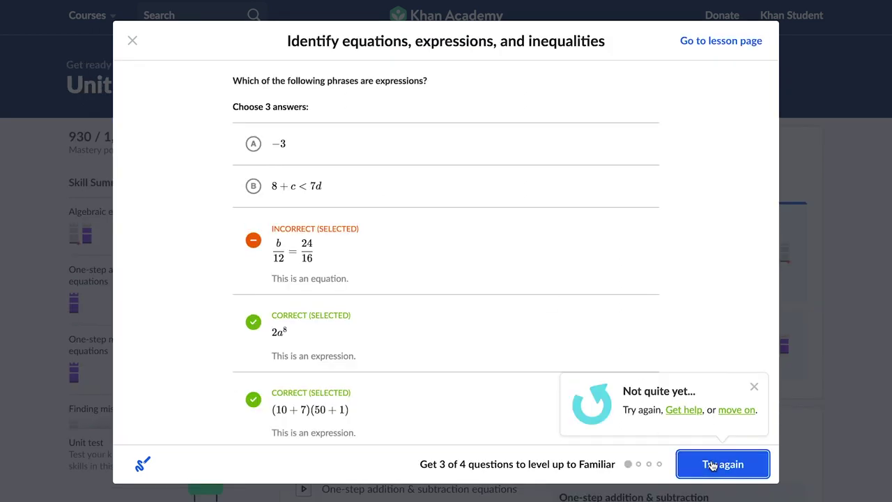
pyautogui.click(688, 411)
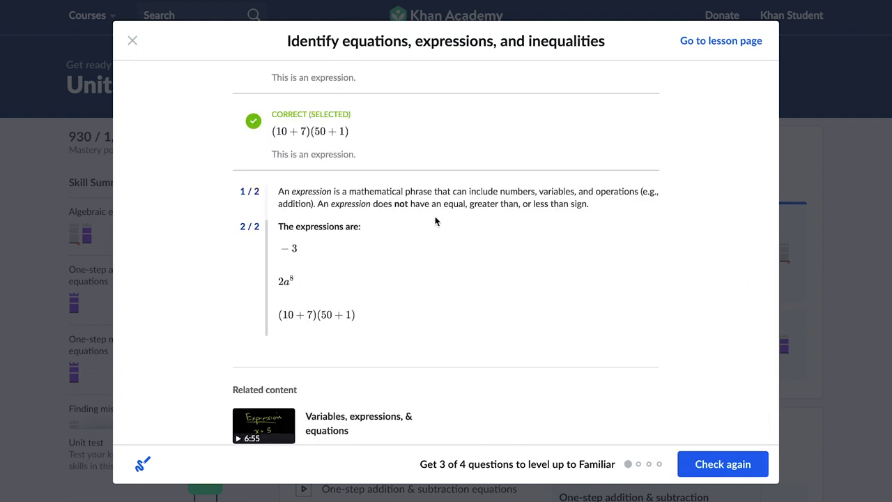
pyautogui.scroll(-1, 434, 218)
pyautogui.scroll(3, 435, 221)
pyautogui.scroll(3, 435, 221)
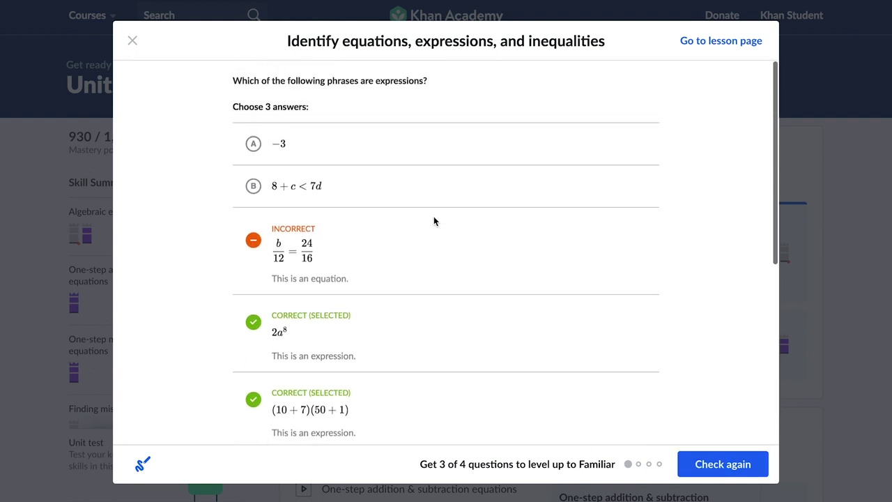
pyautogui.click(143, 46)
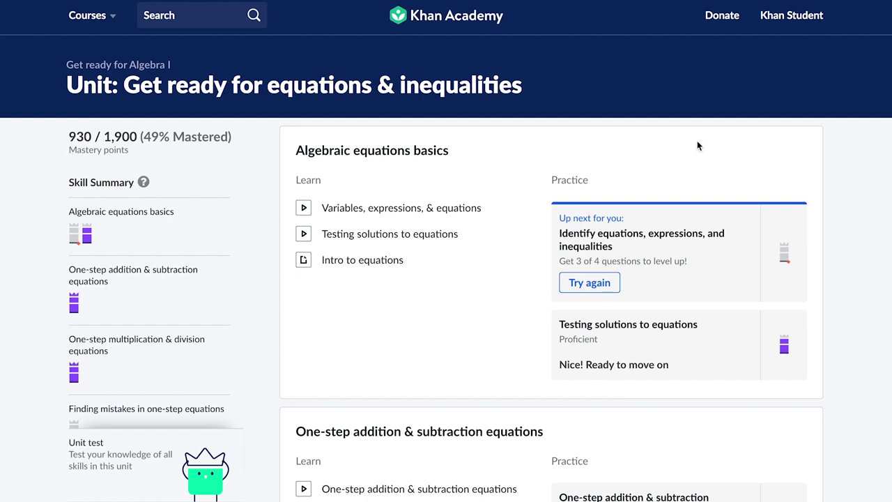
# Start the Mastery challenge from the Get ready for Algebra I course page.
pyautogui.click(137, 71)
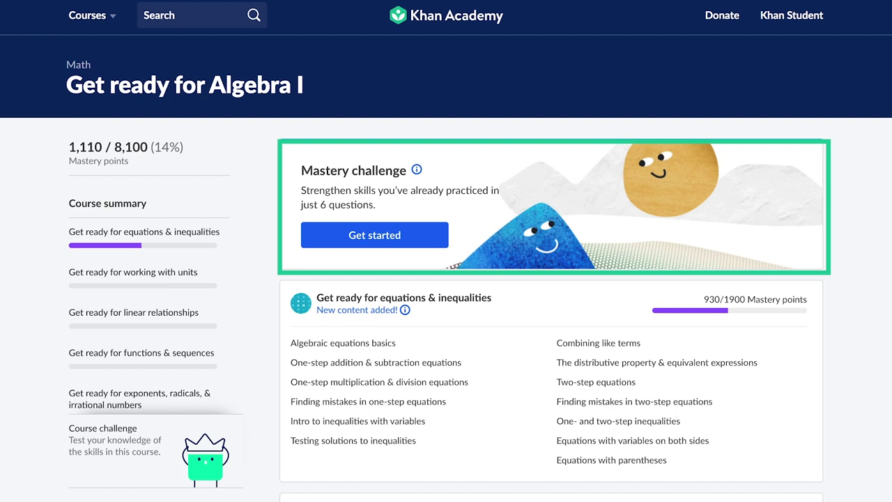
pyautogui.scroll(-1, 533, 260)
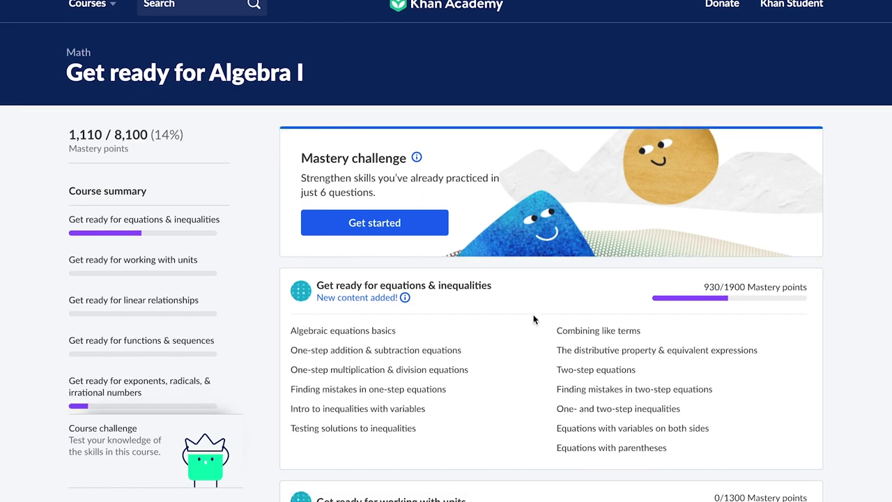
pyautogui.click(410, 225)
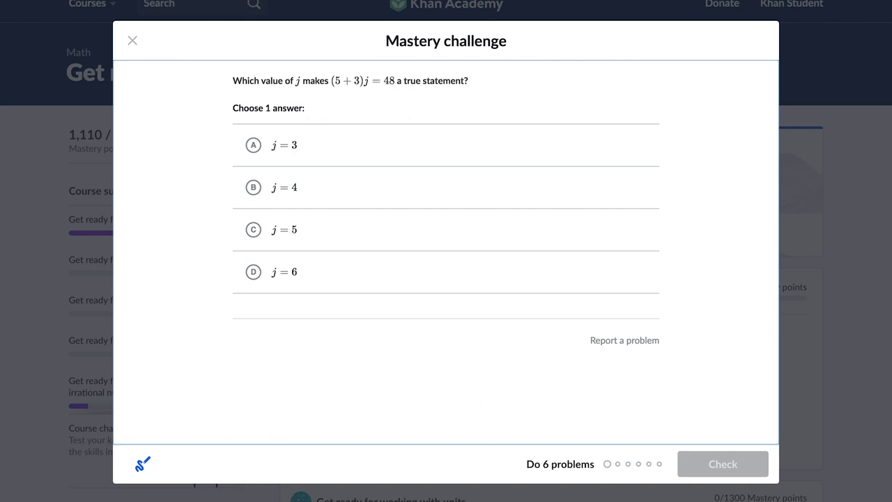
# Answer j = 6 and (−2)² = 4 correctly, moving on to problem 3.
pyautogui.click(401, 279)
pyautogui.click(722, 464)
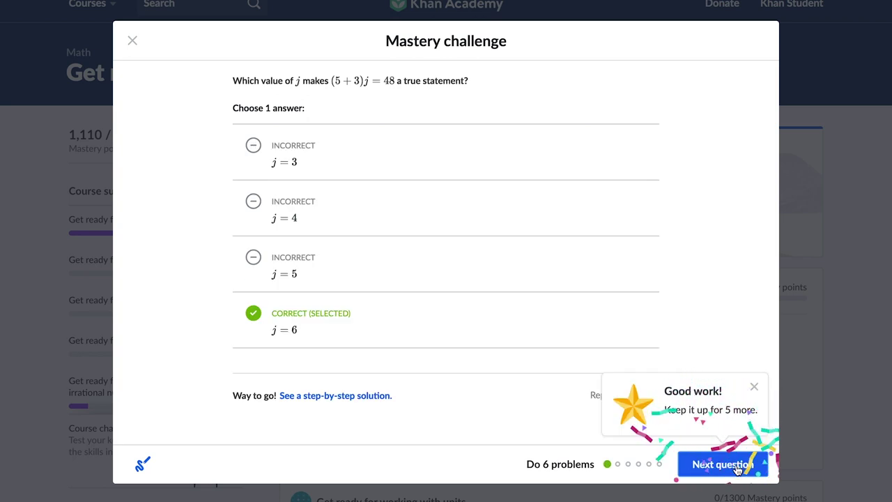
pyautogui.click(731, 466)
pyautogui.click(301, 108)
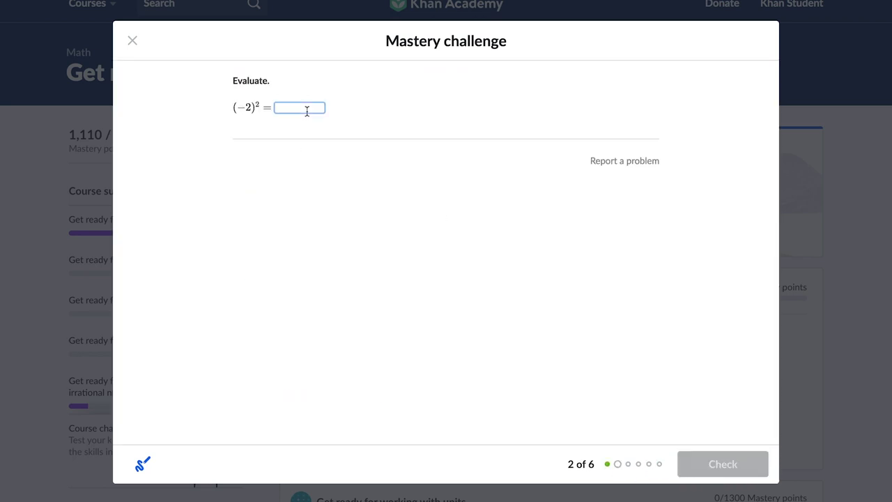
pyautogui.write('4')
pyautogui.click(751, 469)
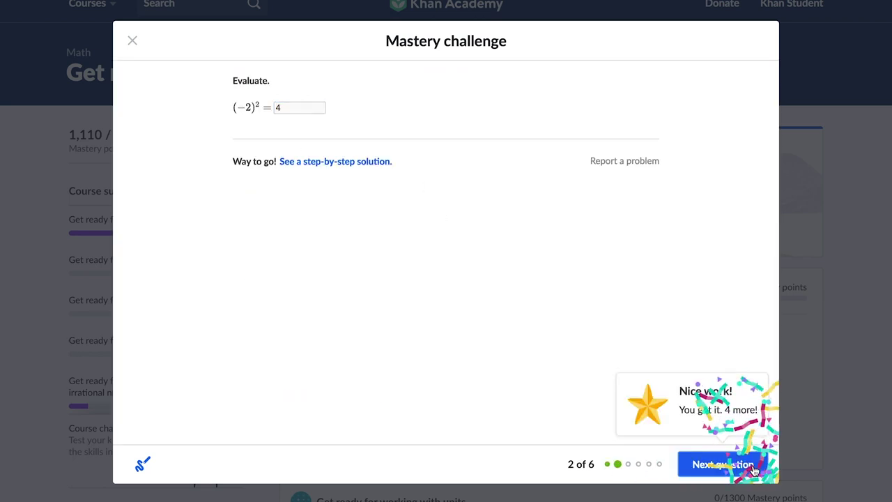
pyautogui.click(751, 468)
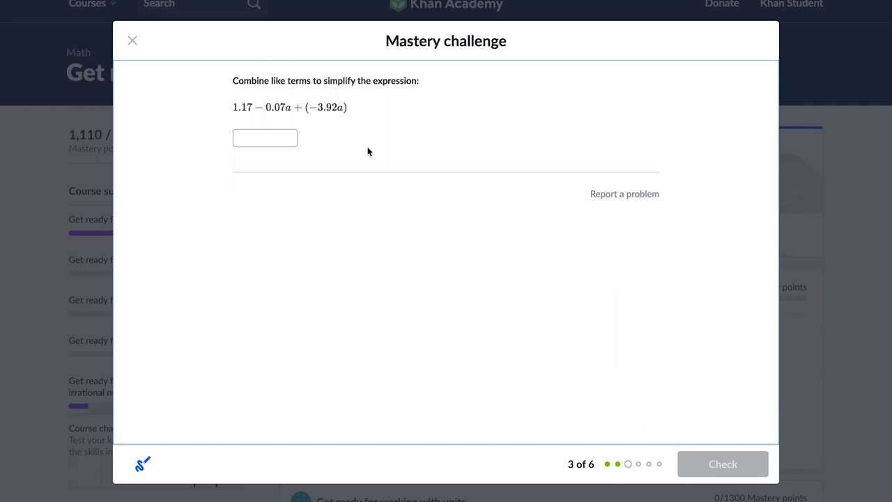
pyautogui.click(285, 138)
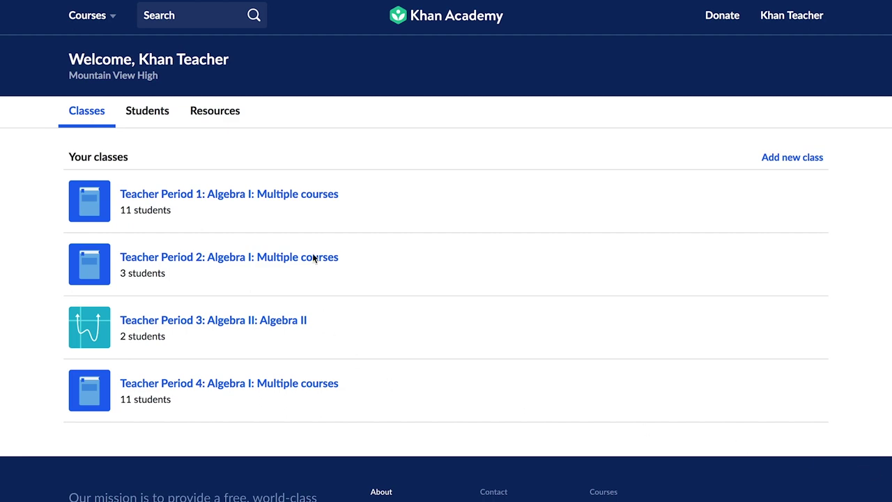
# Open the Teacher Period 1 class's Course Mastery Progress report for Algebra I.
pyautogui.click(268, 199)
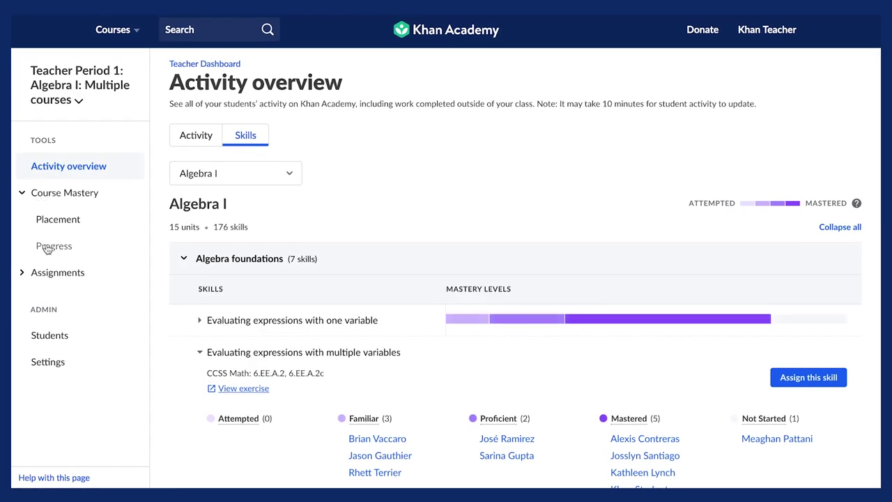
pyautogui.click(47, 248)
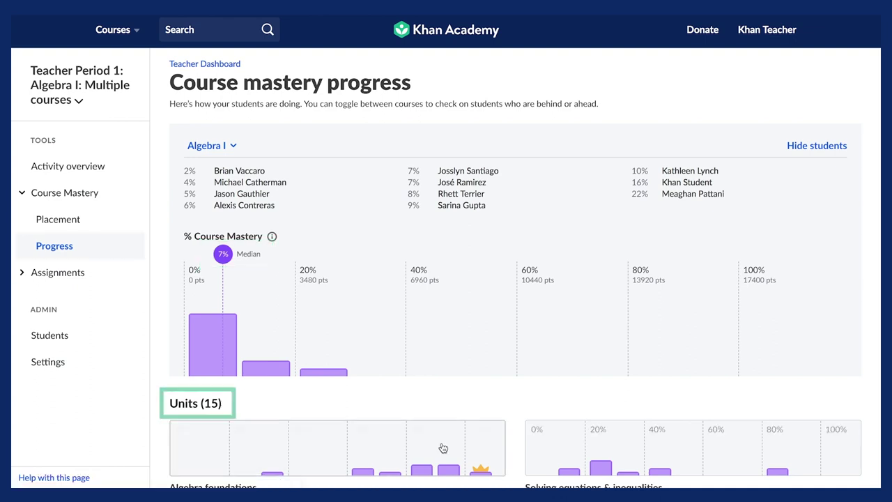
# Open the Algebra foundations chart from the Units grid to view its Algebra I skill breakdown.
pyautogui.scroll(-5, 488, 410)
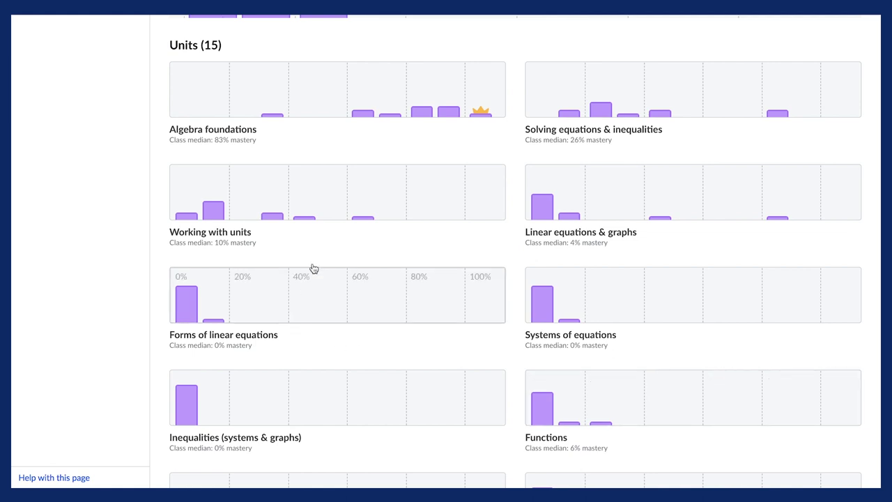
pyautogui.click(342, 108)
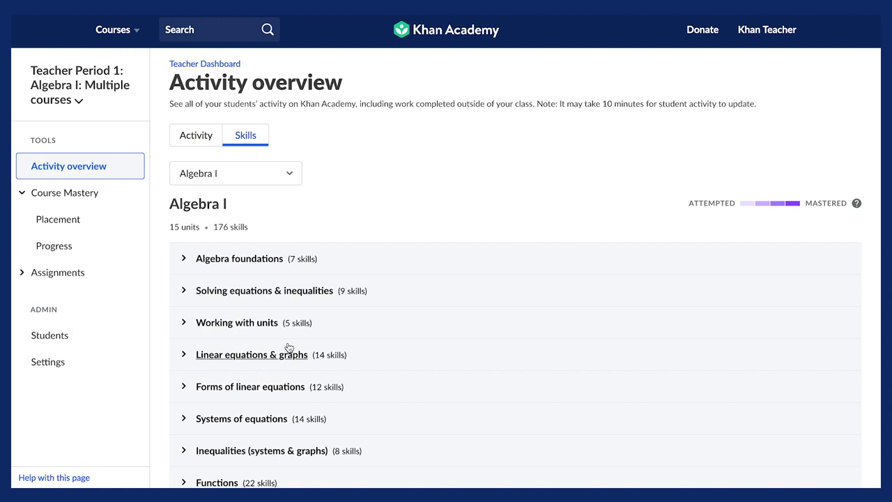
pyautogui.click(195, 259)
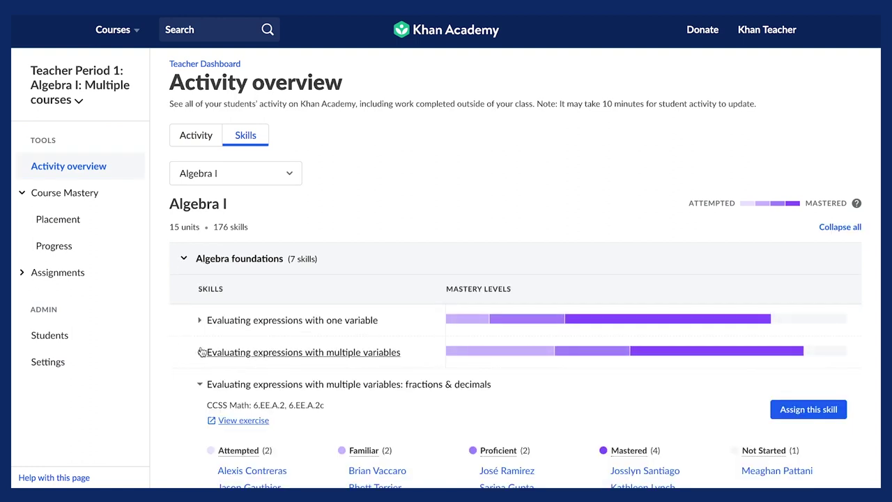
pyautogui.click(200, 386)
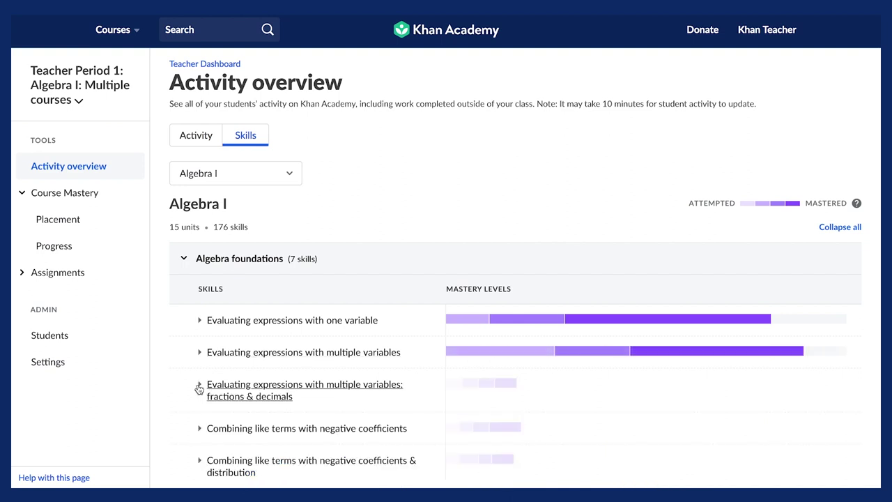
pyautogui.click(182, 258)
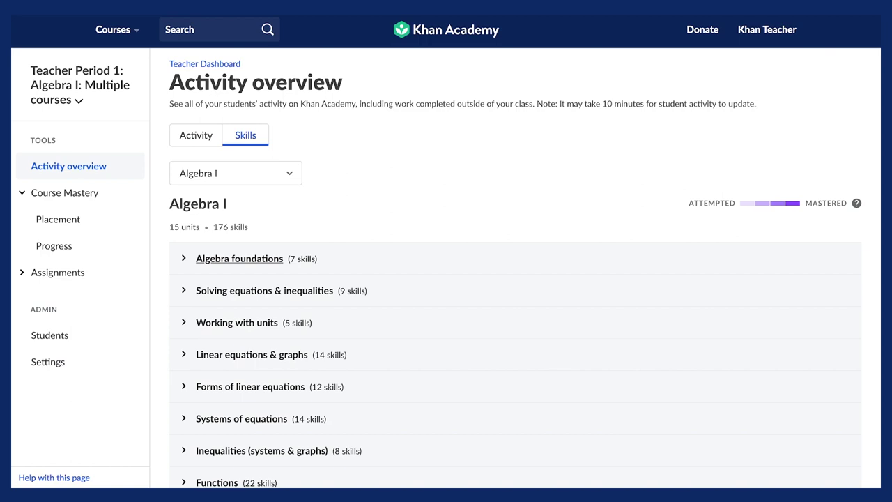
pyautogui.click(182, 258)
pyautogui.scroll(-3, 444, 290)
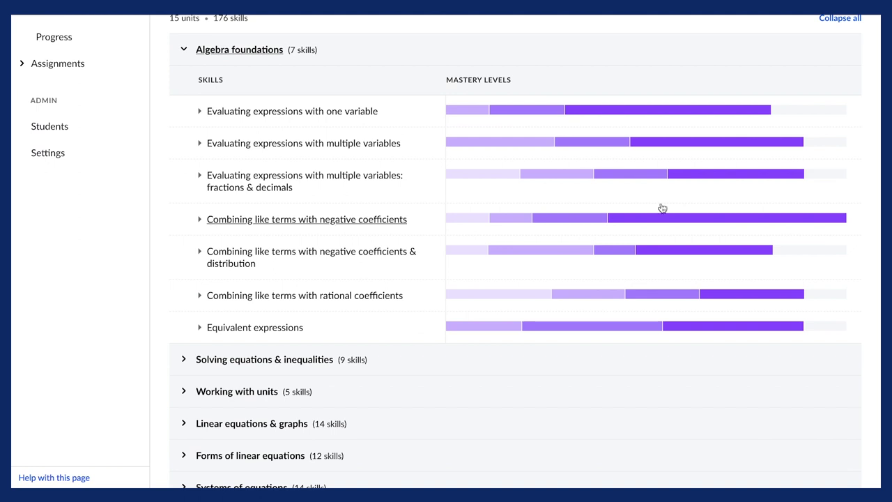
pyautogui.click(274, 220)
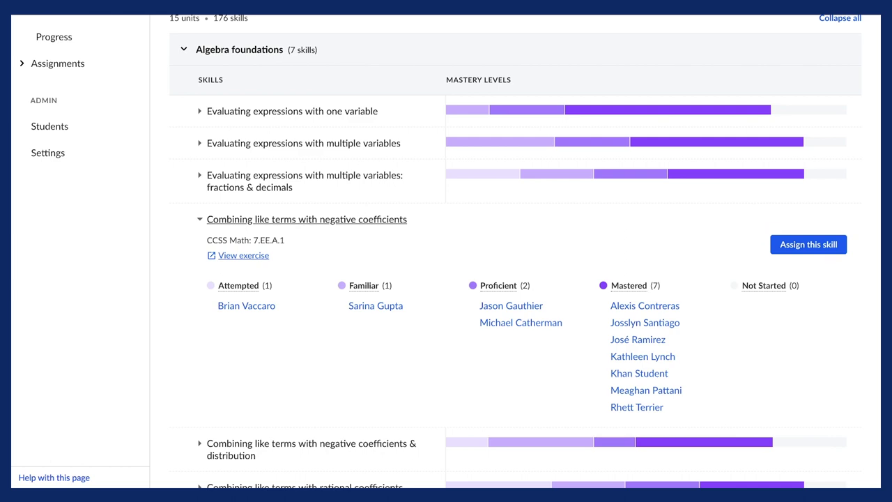
pyautogui.click(845, 19)
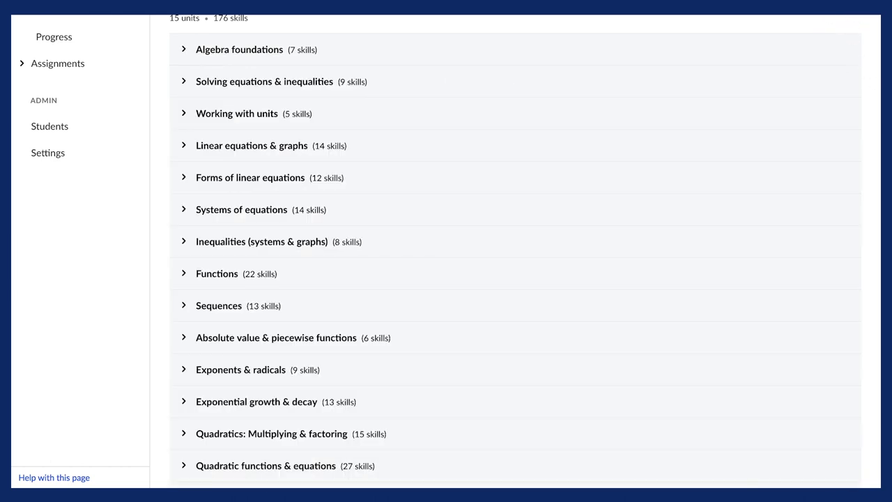